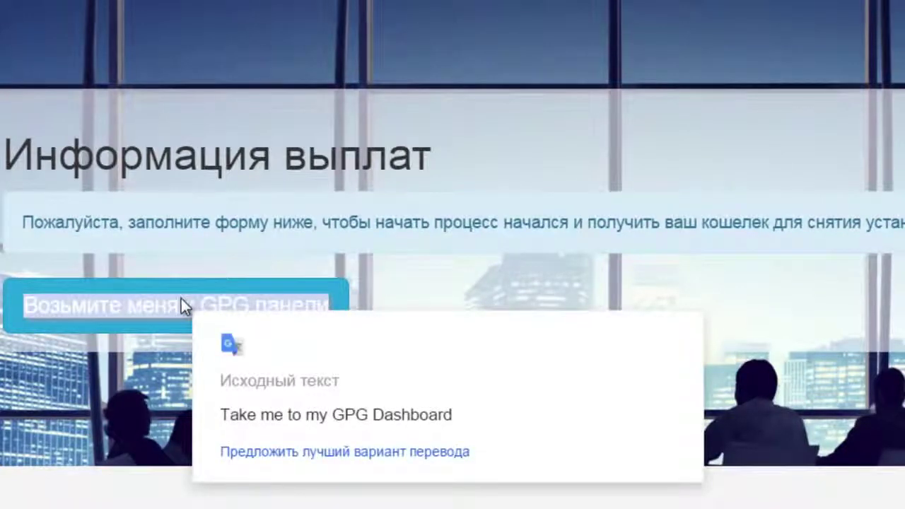
- Go to the GPG dashboard page, read through the payout and activation instructions, and proceed to the secure GPG login site
left_click(181, 299)
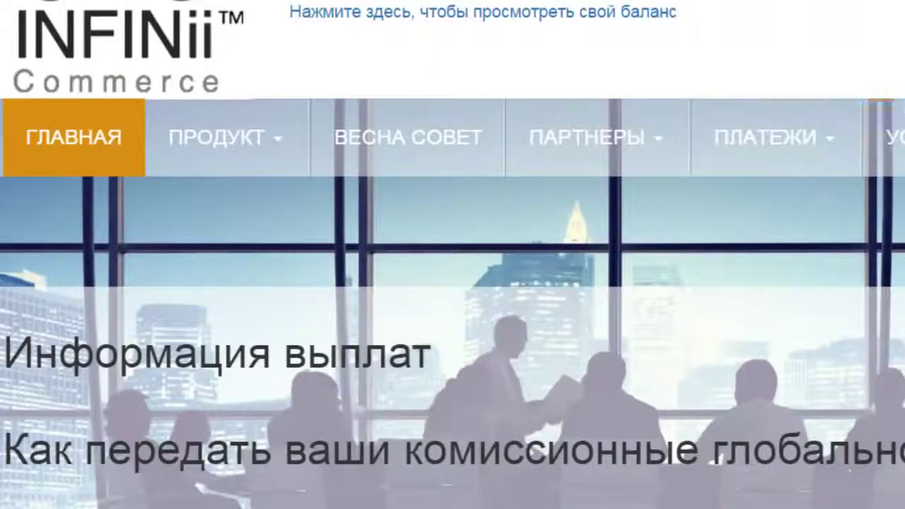
scroll(453, 254, "down", 5)
scroll(453, 255, "down", 7)
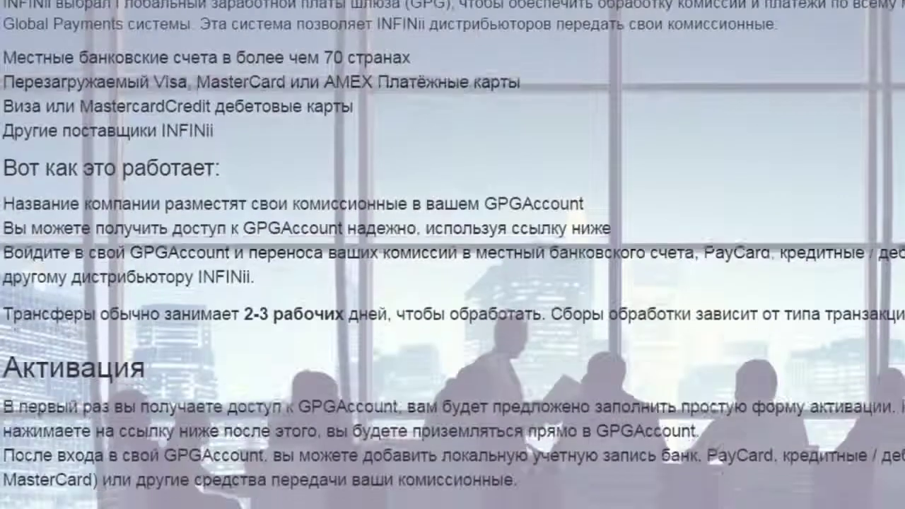
scroll(452, 255, "up", 5)
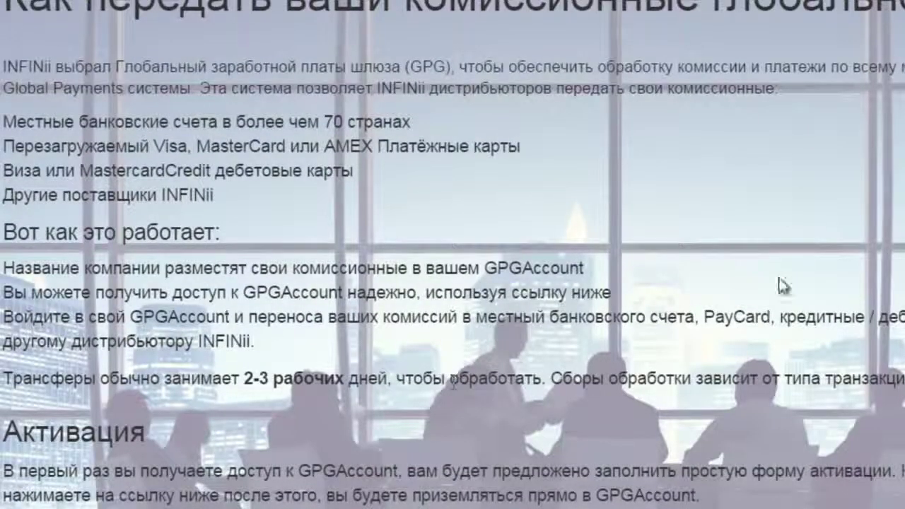
scroll(453, 254, "down", 7)
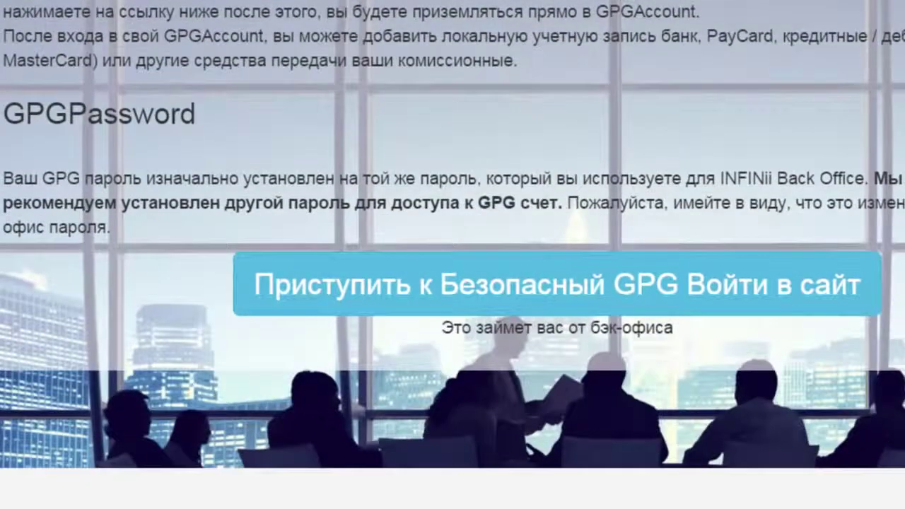
left_click(767, 297)
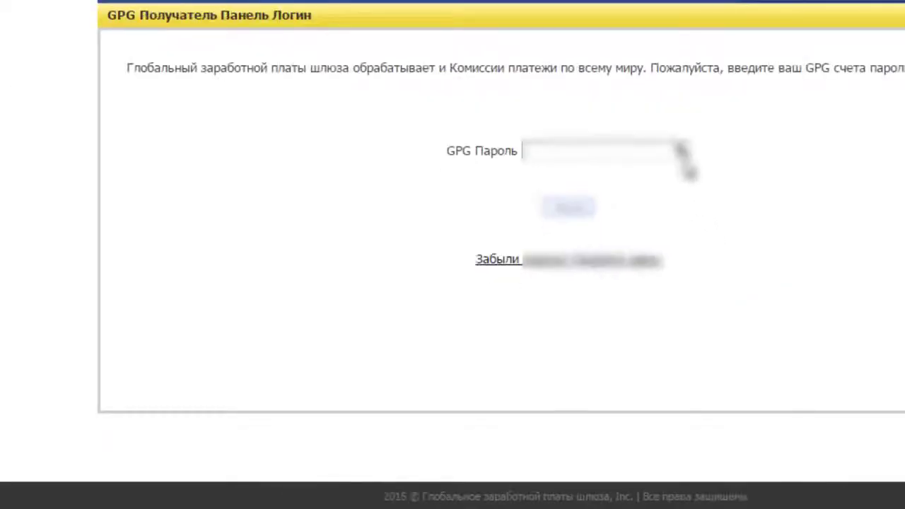
- Log in with the GPG account password and decline saving it in the browser
left_click(680, 151)
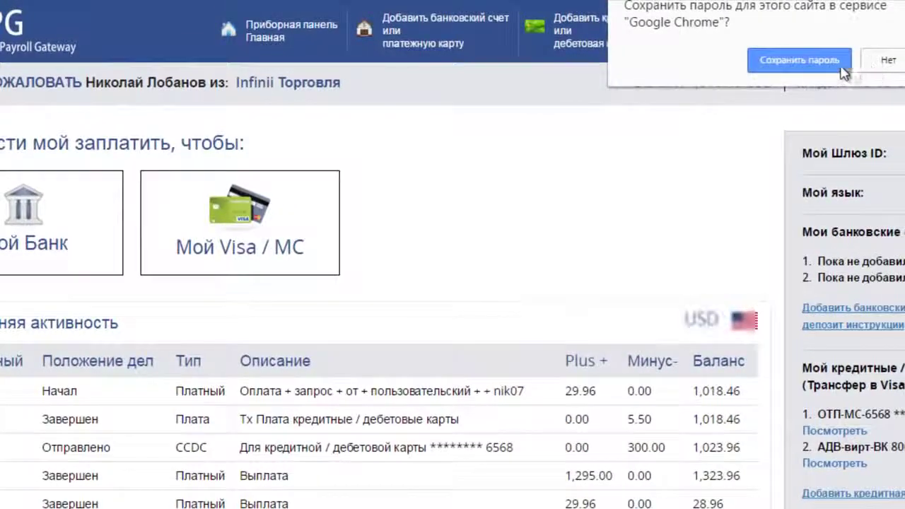
left_click(872, 69)
- Delete the second saved card, the virtual one, from the credit/debit card list and confirm the deletion
scroll(642, 410, "down", 2)
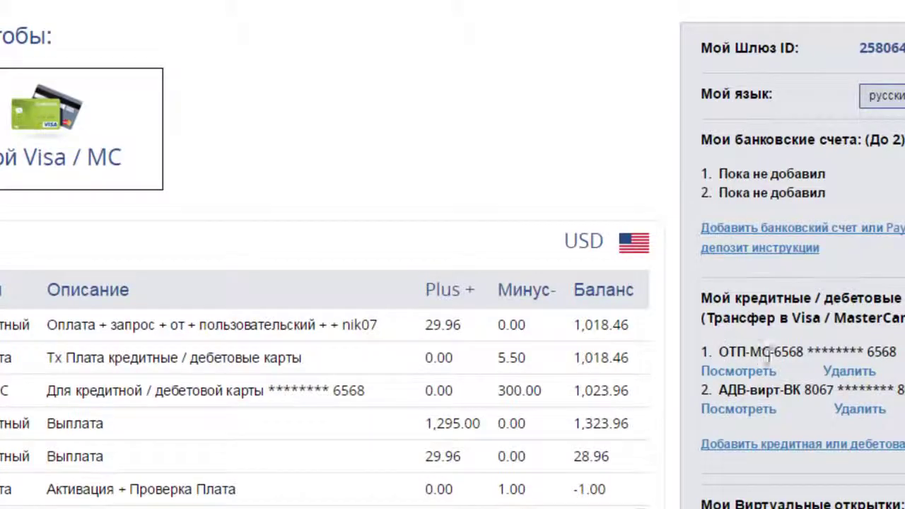
mouse_move(803, 359)
triple_click(859, 410)
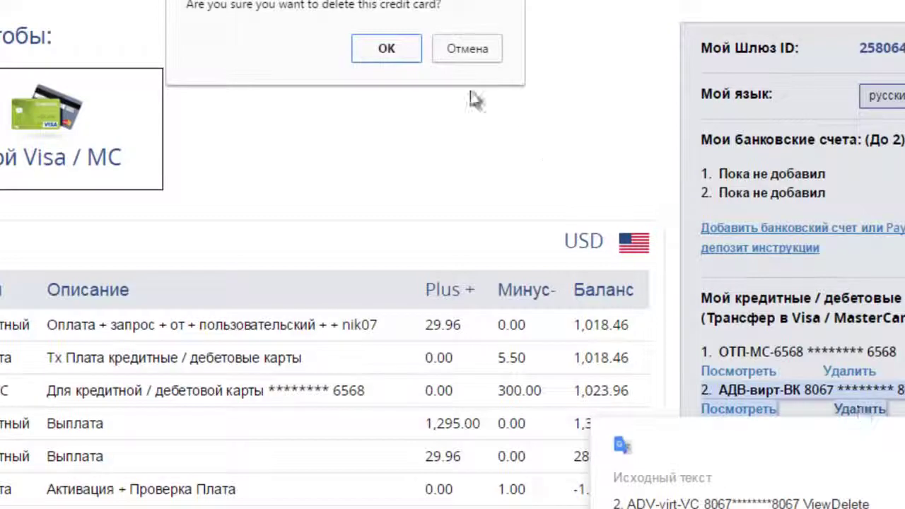
left_click(382, 51)
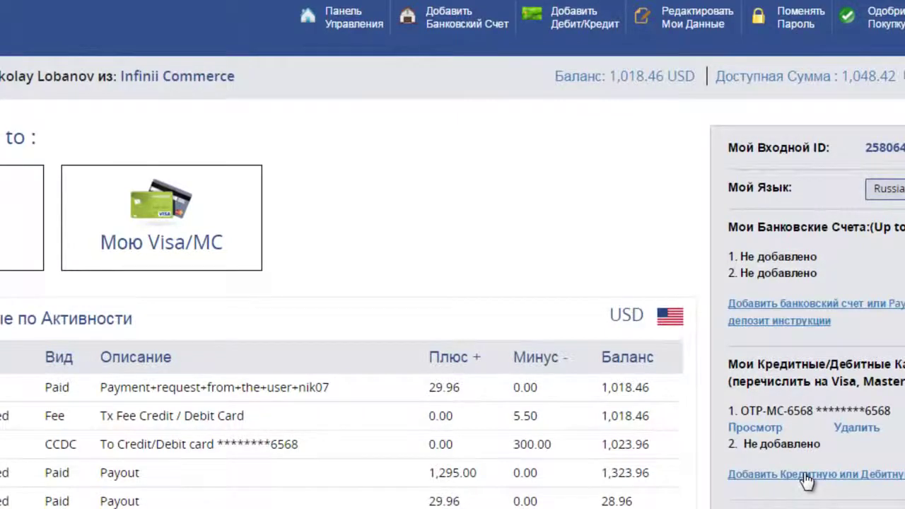
- Open the form for adding a credit or debit card and look over its first name and last name fields
left_click(574, 17)
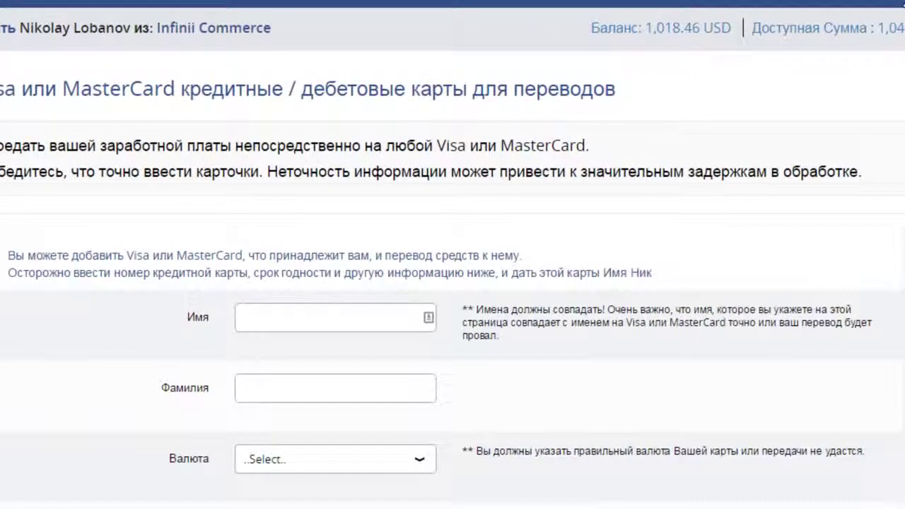
left_click(344, 316)
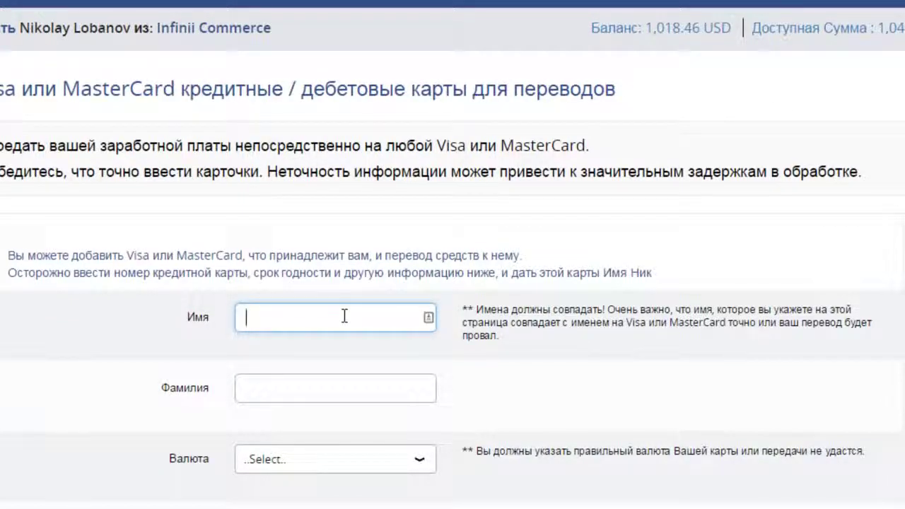
left_click(309, 391)
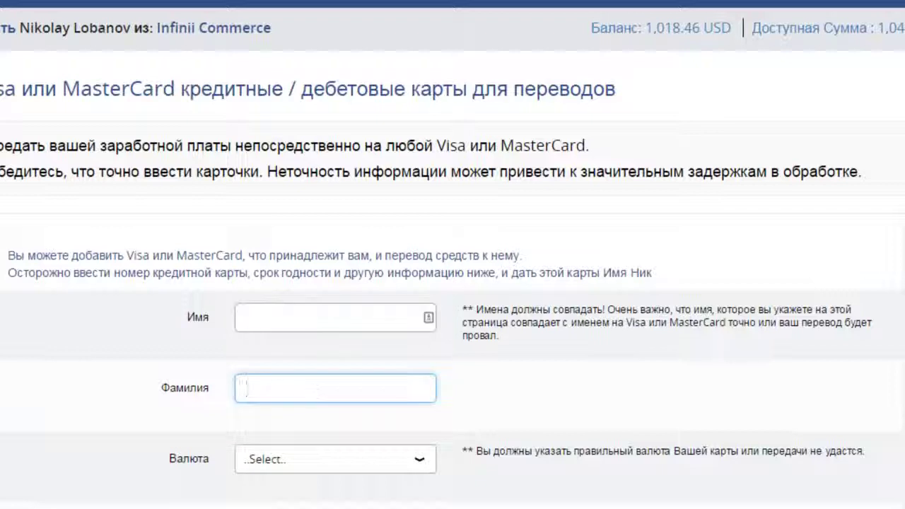
scroll(481, 406, "down", 3)
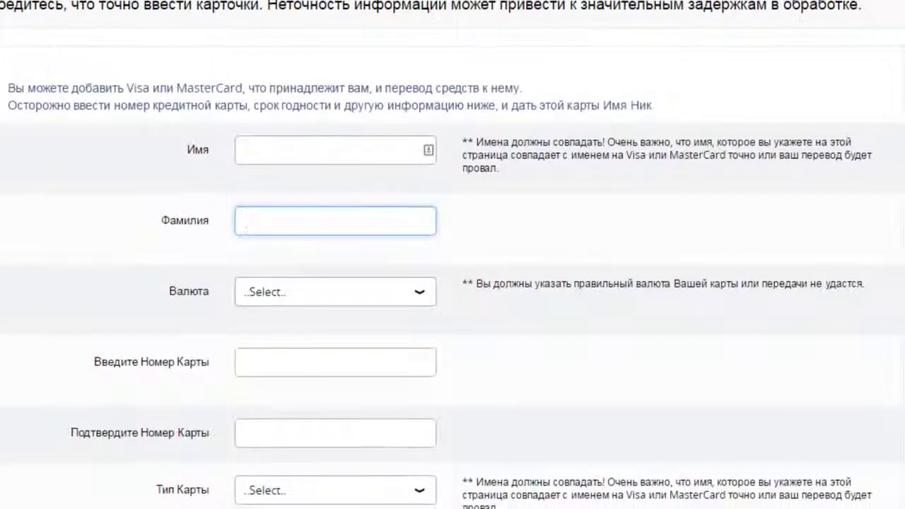
- Look through the currency options, including UAH, and set the new card's currency to USD
left_click(420, 297)
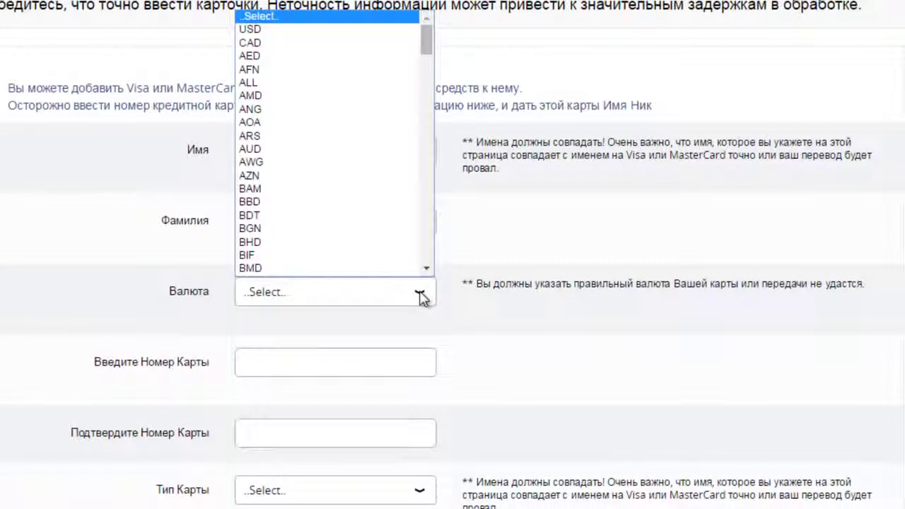
mouse_move(423, 35)
left_mouse_down()
mouse_move(425, 235)
mouse_move(424, 24)
left_mouse_up()
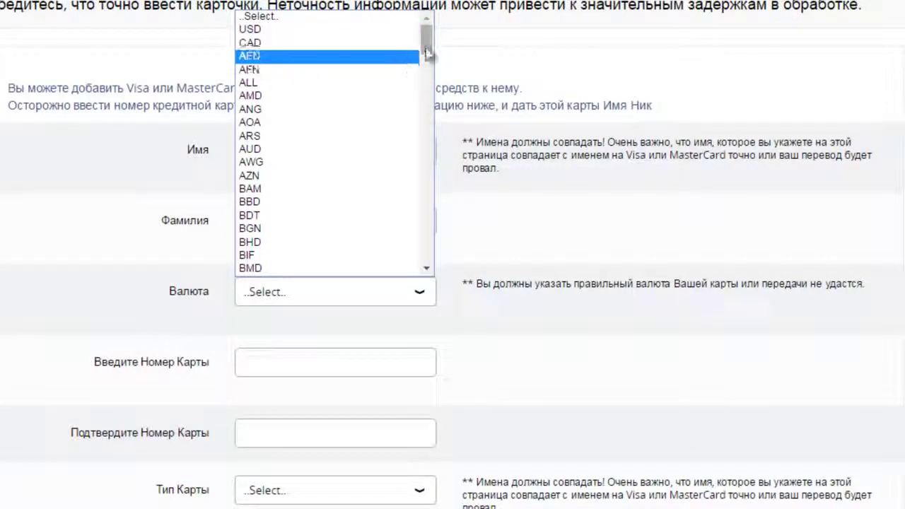
left_click_drag(430, 44, 431, 242)
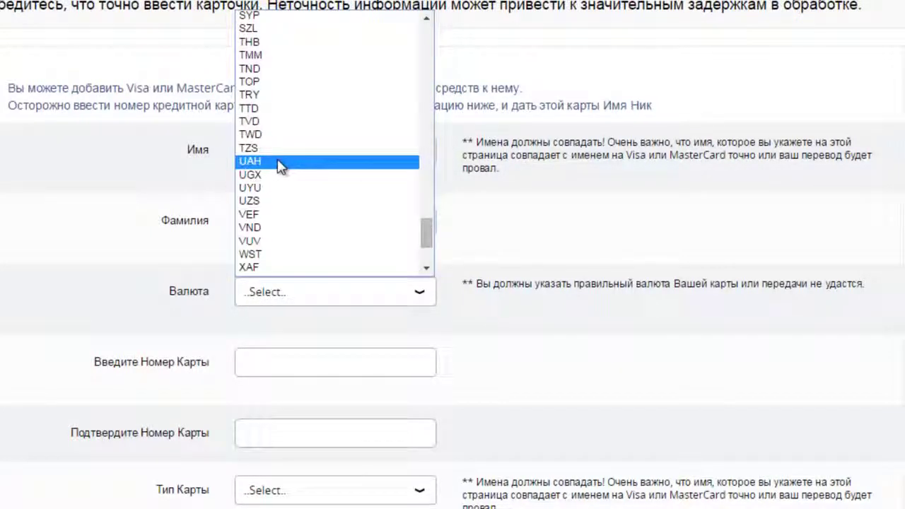
scroll(286, 184, "up", 7)
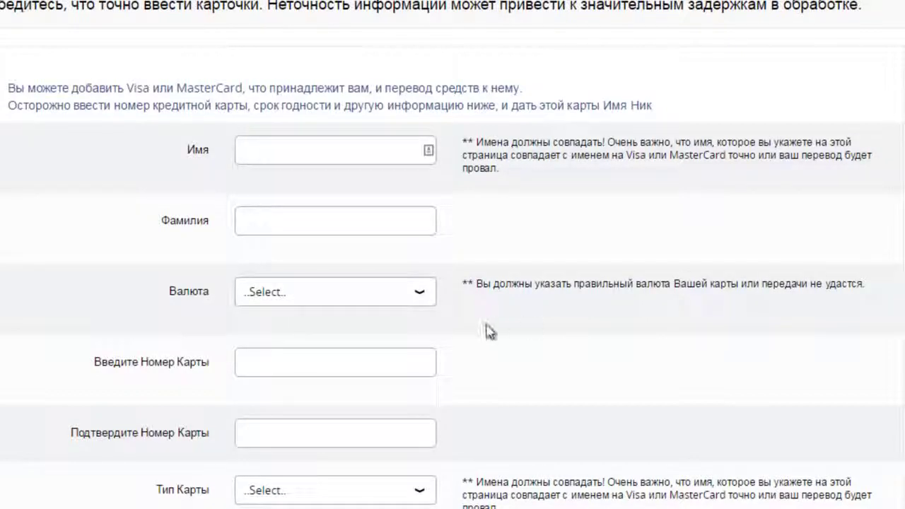
left_click(424, 292)
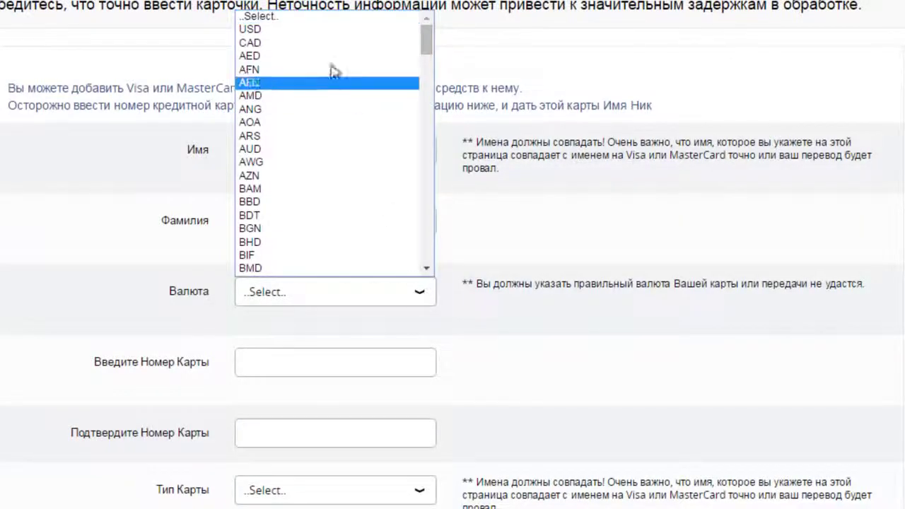
left_click(329, 29)
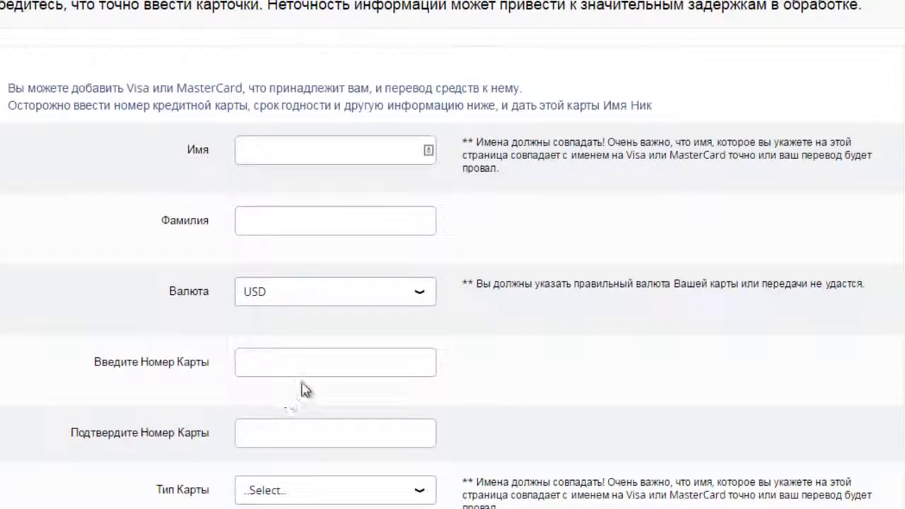
- Look over the two card number fields and set the new card's type to Mastercard
left_click(319, 369)
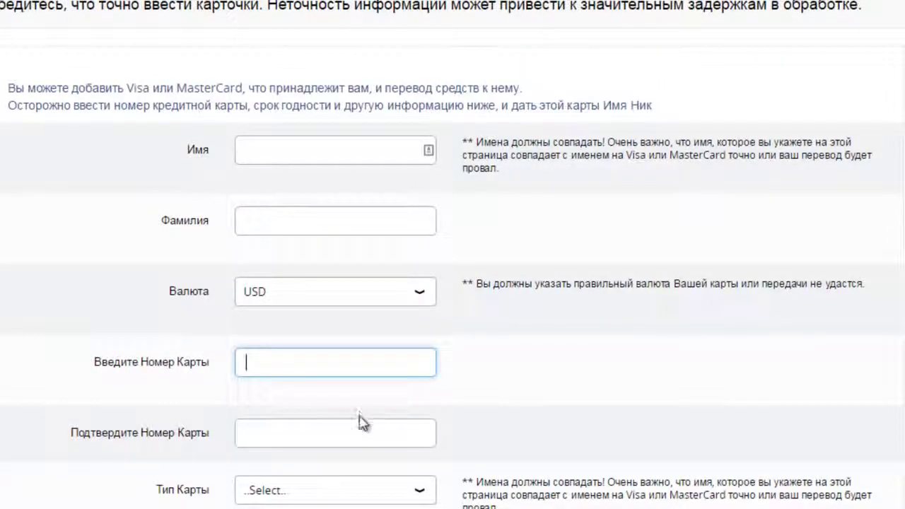
left_click(323, 433)
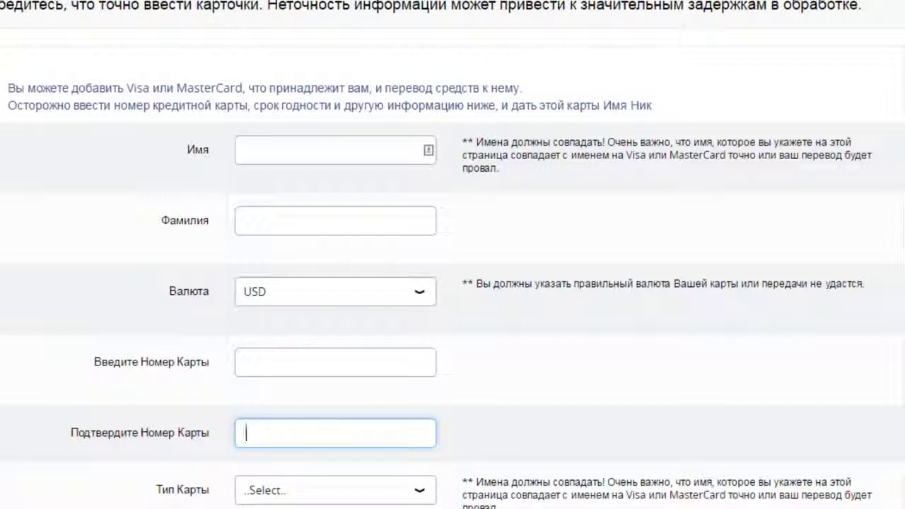
scroll(453, 254, "down", 3)
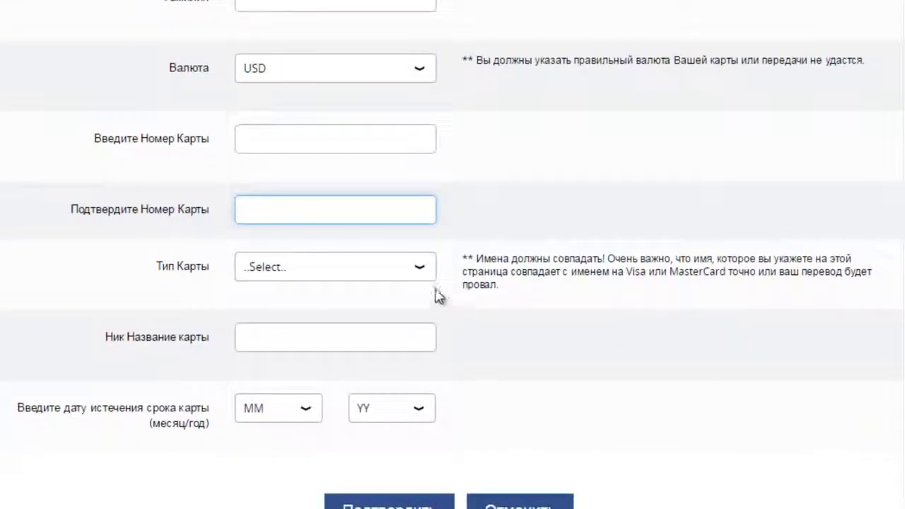
left_click(421, 268)
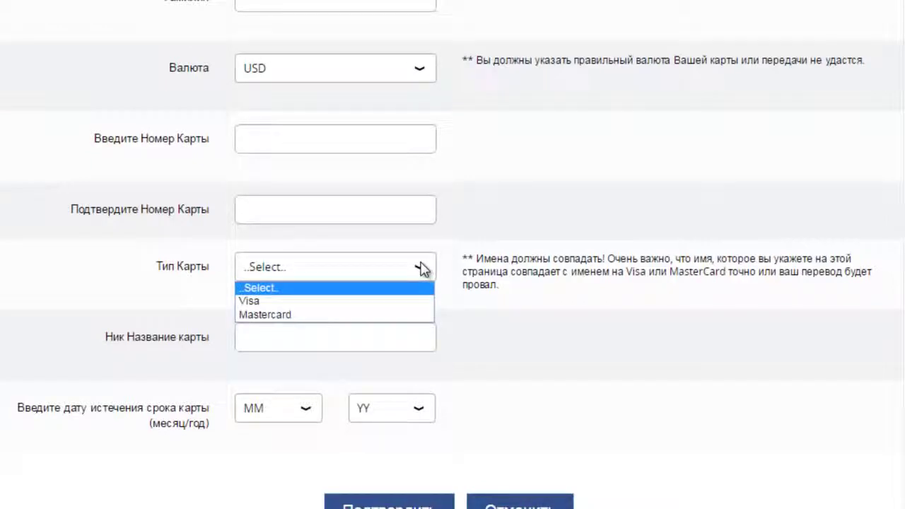
left_click(364, 315)
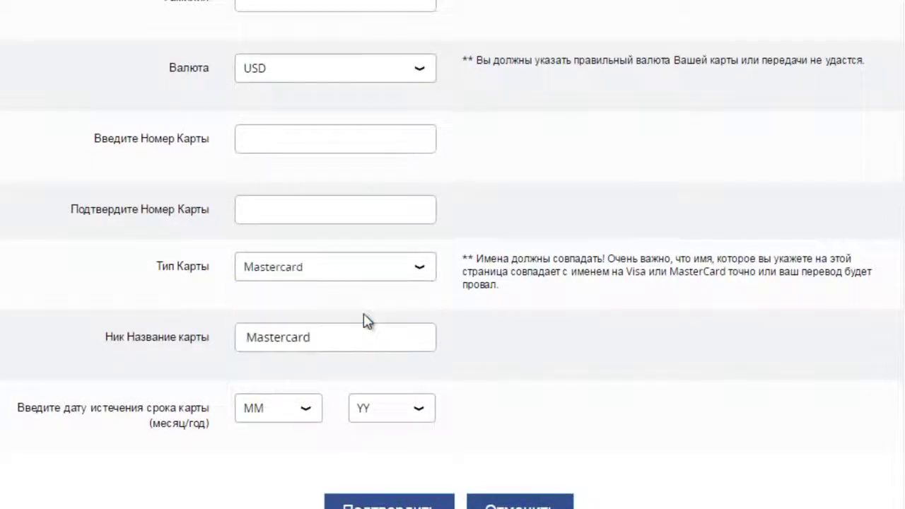
- Examine the expiry month and year options and the confirm and cancel choices at the end of the card form
left_click(307, 413)
left_click(419, 411)
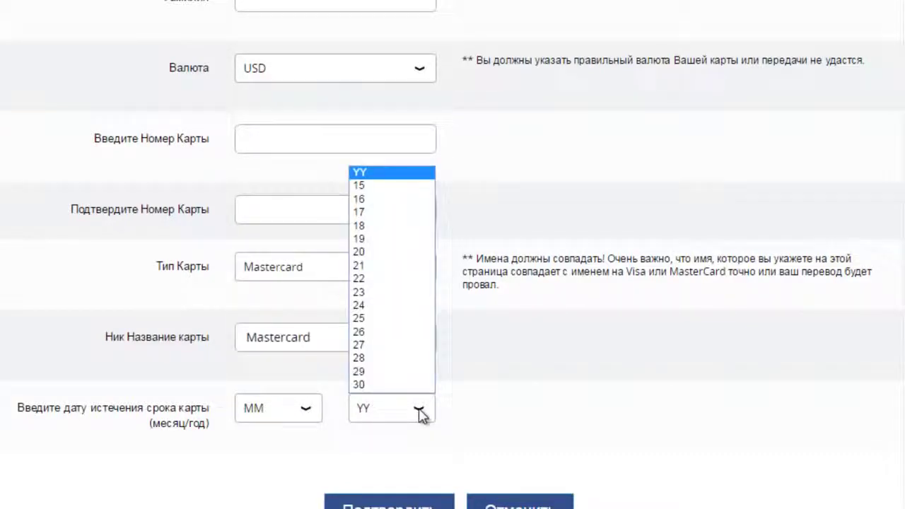
left_click(881, 332)
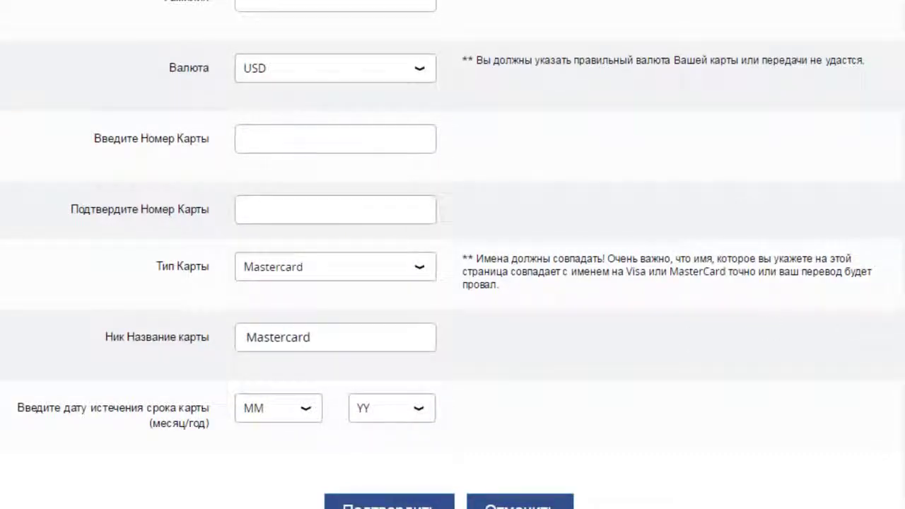
key("ctrl+plus")
scroll(453, 255, "down", 2)
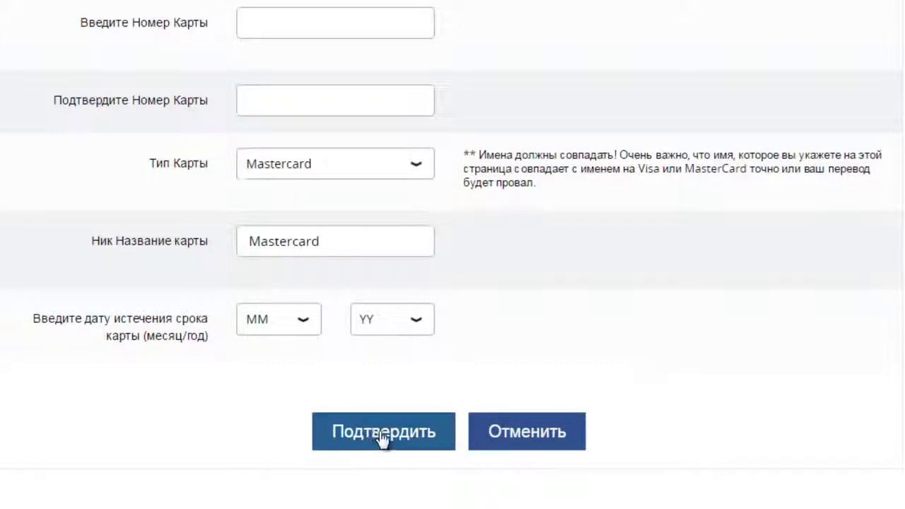
scroll(531, 138, "up", 10)
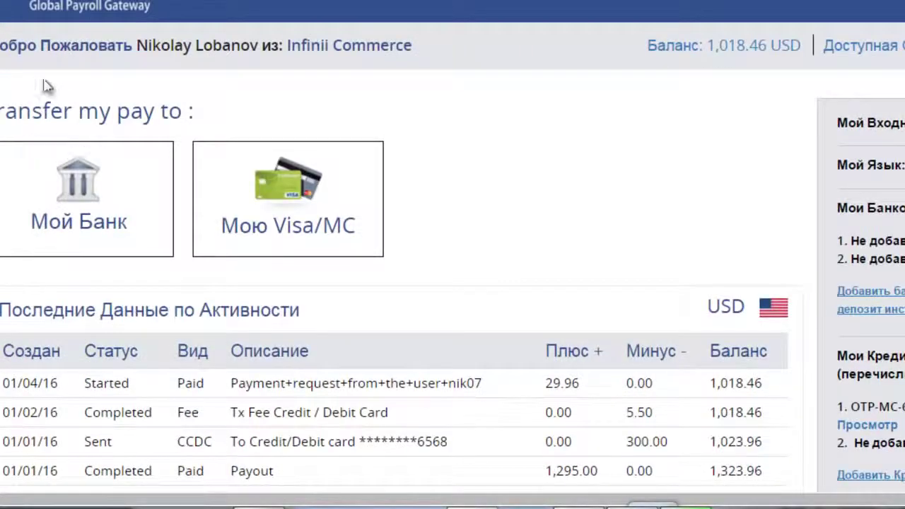
- Start a transfer to the saved Visa/MasterCard and try to continue with a payout amount of 1.042 USD
left_click(290, 198)
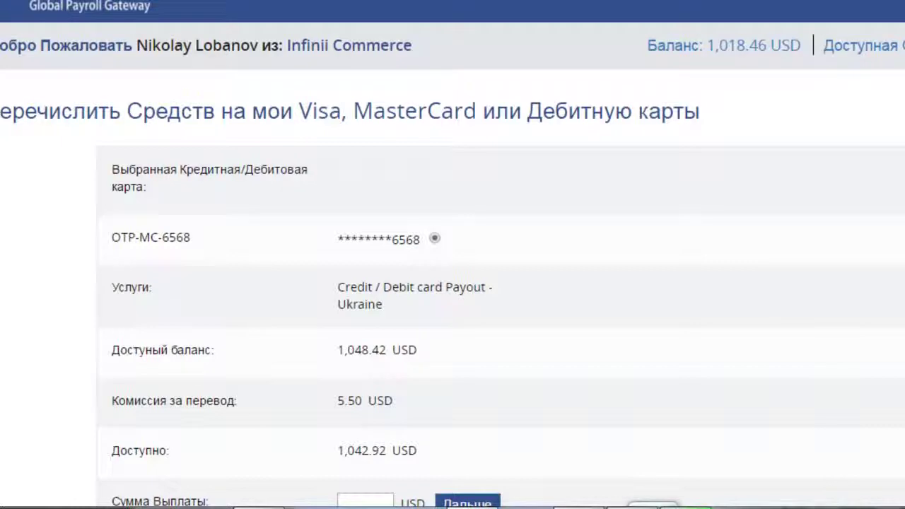
scroll(452, 255, "down", 3)
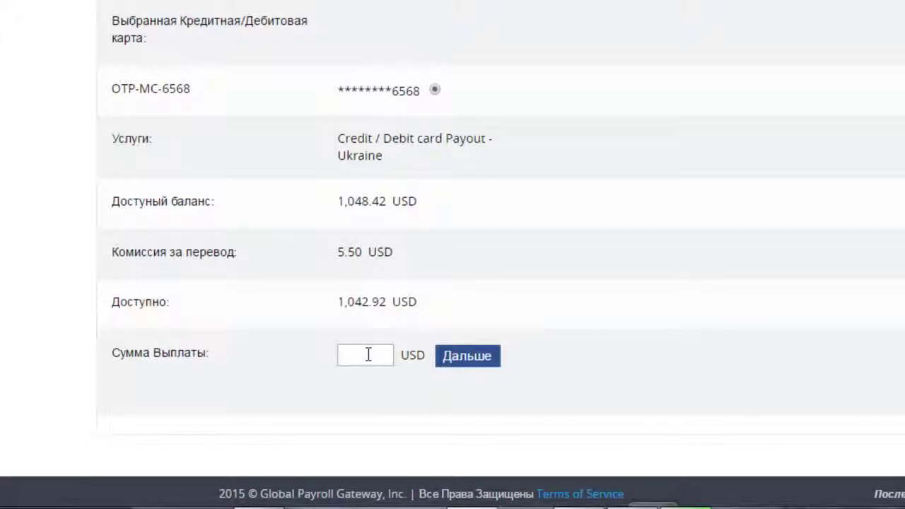
type("1.048")
key("BackSpace")
type("2")
left_click(468, 359)
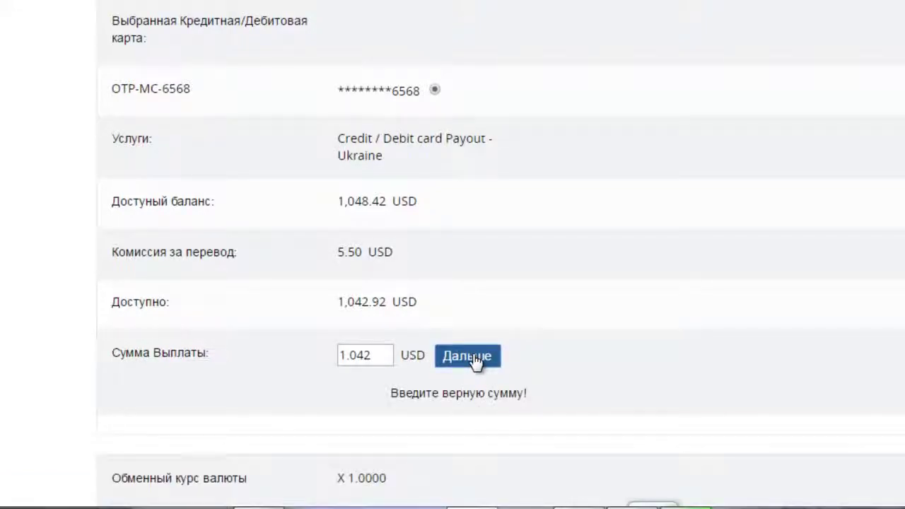
- Replace the payout amount with 1042 USD and continue to the transfer details
left_click(382, 355)
key("BackSpace")
key("BackSpace")
key("BackSpace")
key("BackSpace")
key("BackSpace")
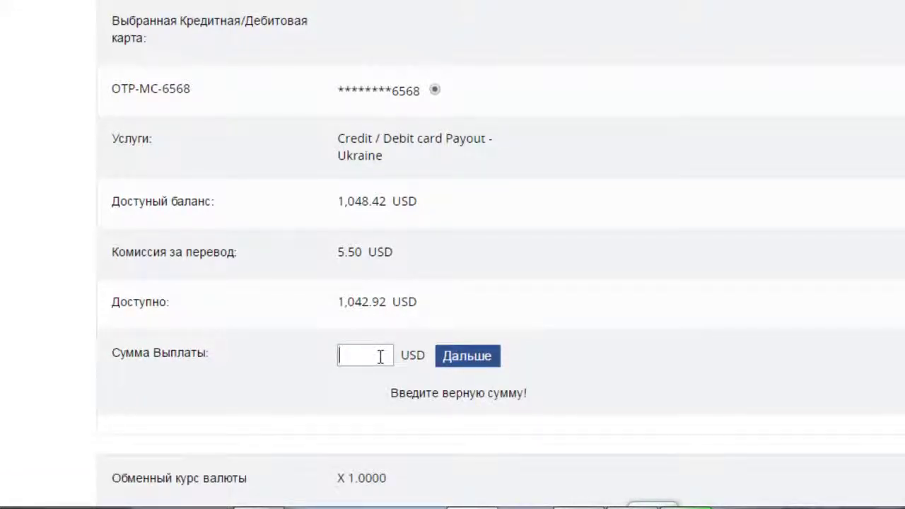
type("1042")
left_click(481, 361)
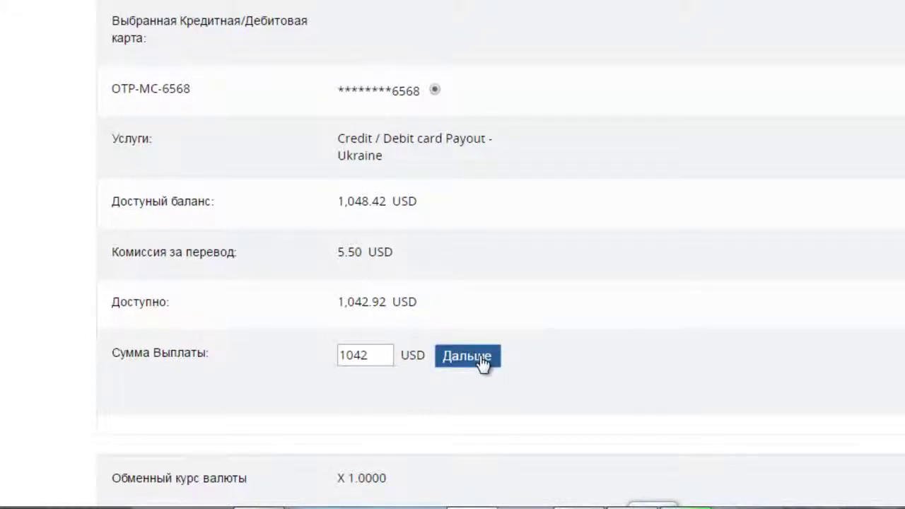
- Examine the transfer details, including the final payout amount, the transfer fee and the total deducted
scroll(627, 265, "down", 5)
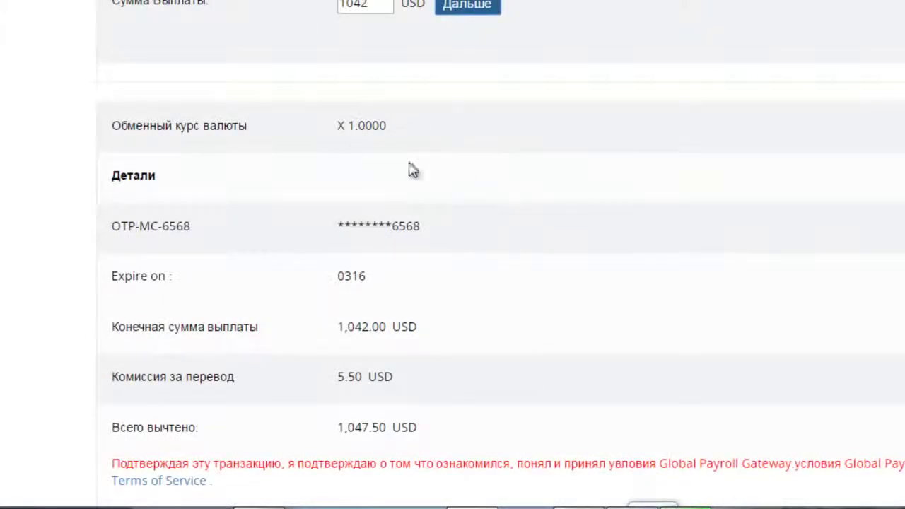
triple_click(368, 322)
scroll(535, 201, "down", 2)
left_click(536, 197)
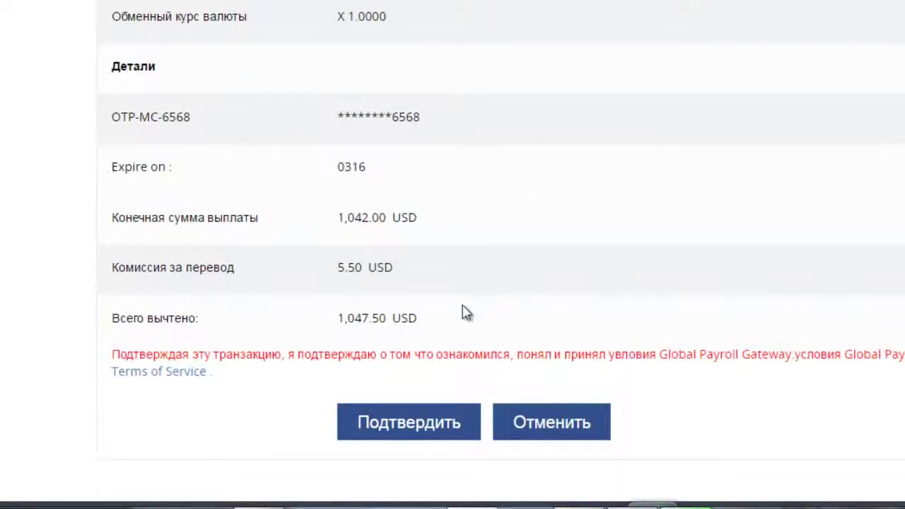
- Confirm the 1,042.00 USD transfer to the saved card, acknowledge the notice and review the recent account activity
left_click(399, 420)
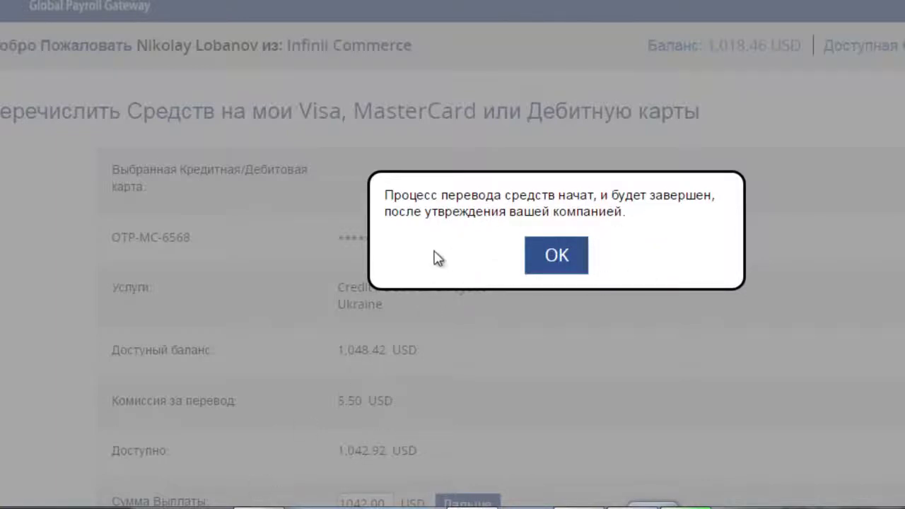
left_click(557, 256)
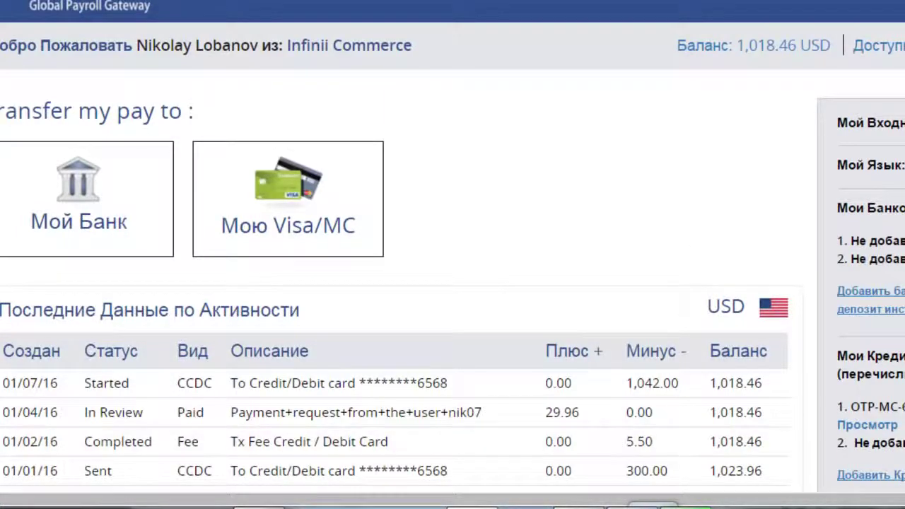
scroll(453, 255, "down", 3)
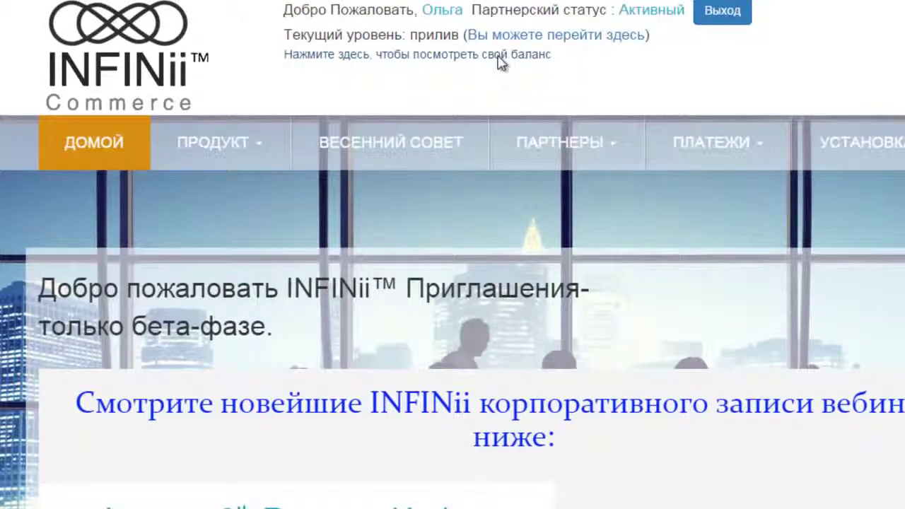
- Switch to the Infinii Commerce back office, view the commission balance and request a payout of $909.62
left_click(500, 62)
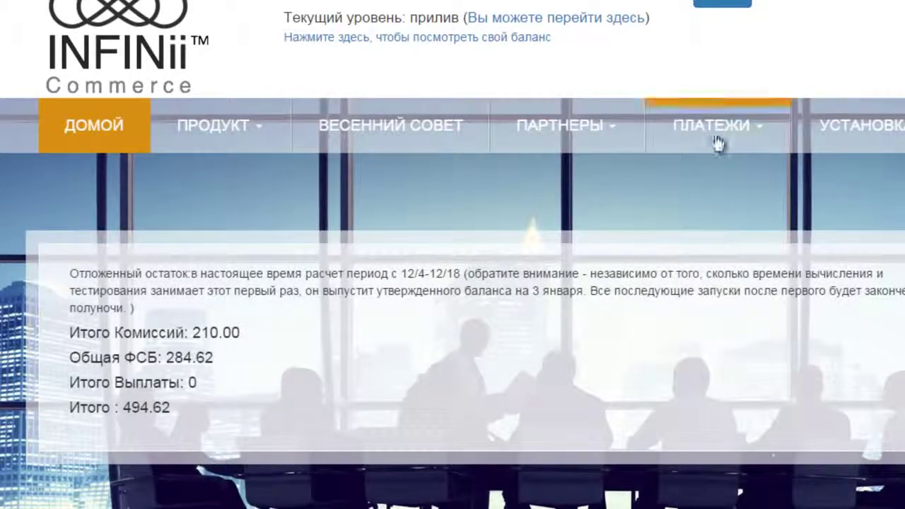
mouse_move(717, 143)
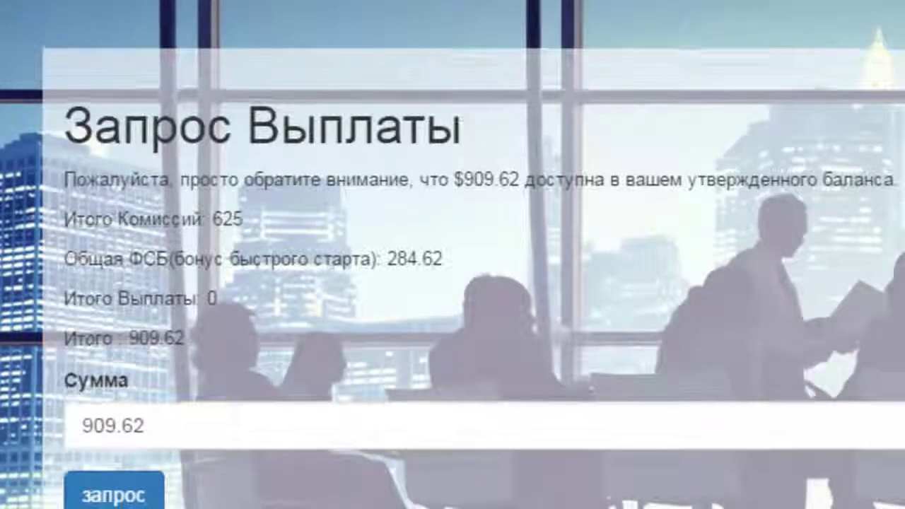
scroll(606, 238, "down", 4)
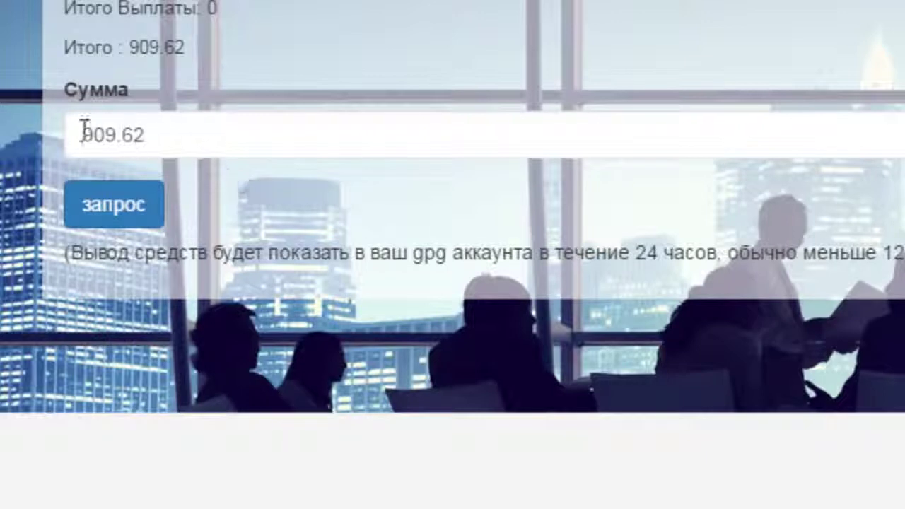
left_click(113, 197)
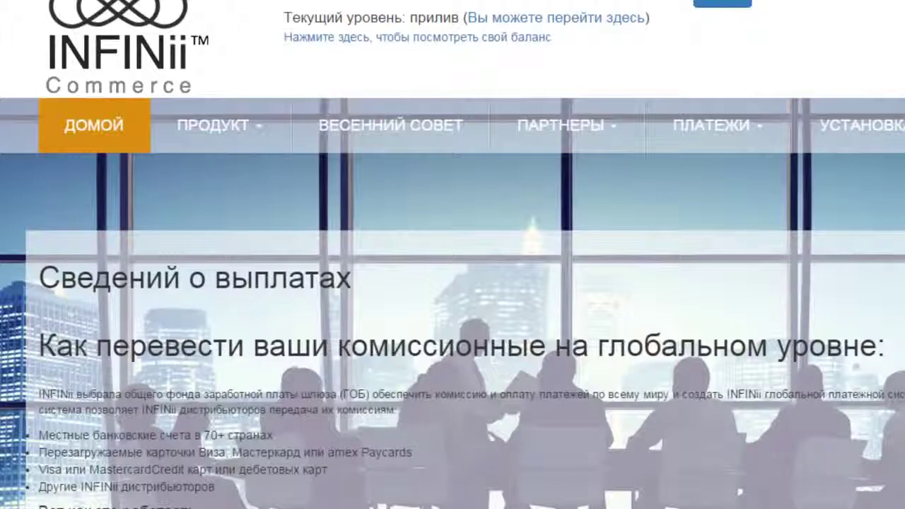
- Log in to the Global Payroll Gateway from the payout information page with the saved account password and review the recent activity
scroll(452, 283, "down", 8)
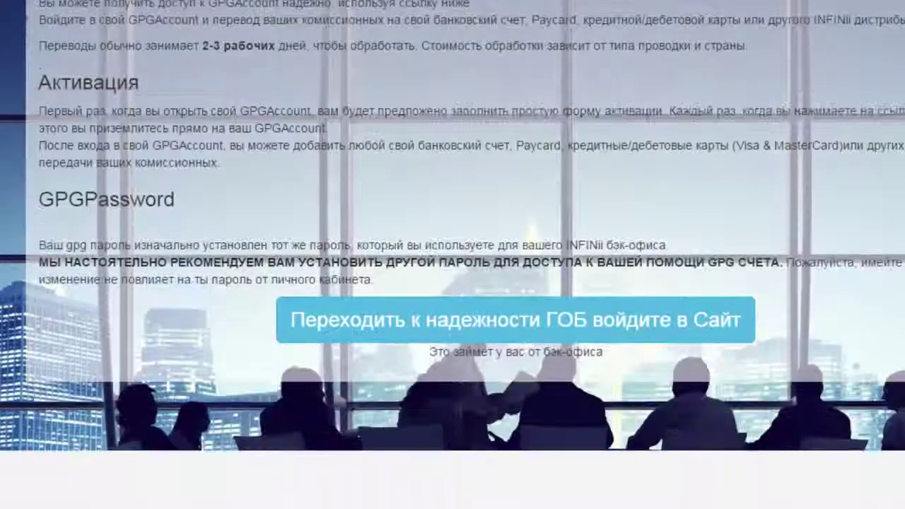
left_click(603, 325)
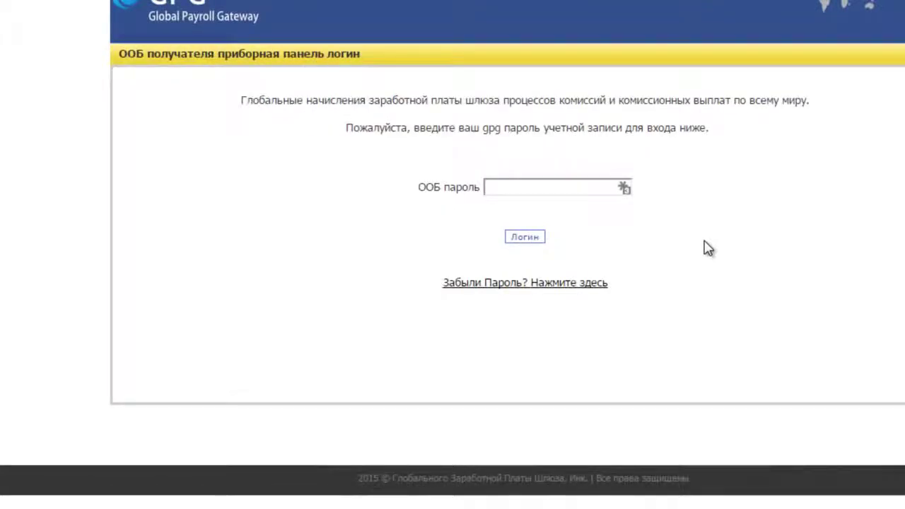
left_click(623, 187)
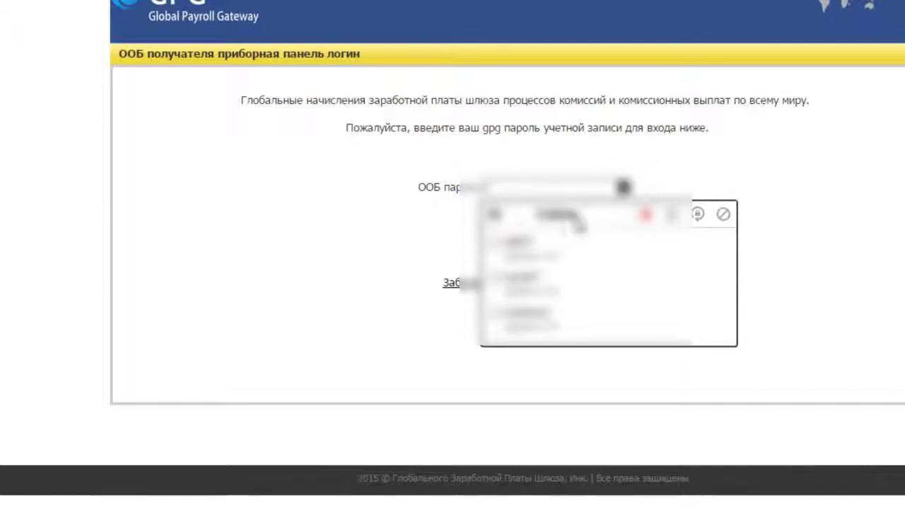
left_click(529, 281)
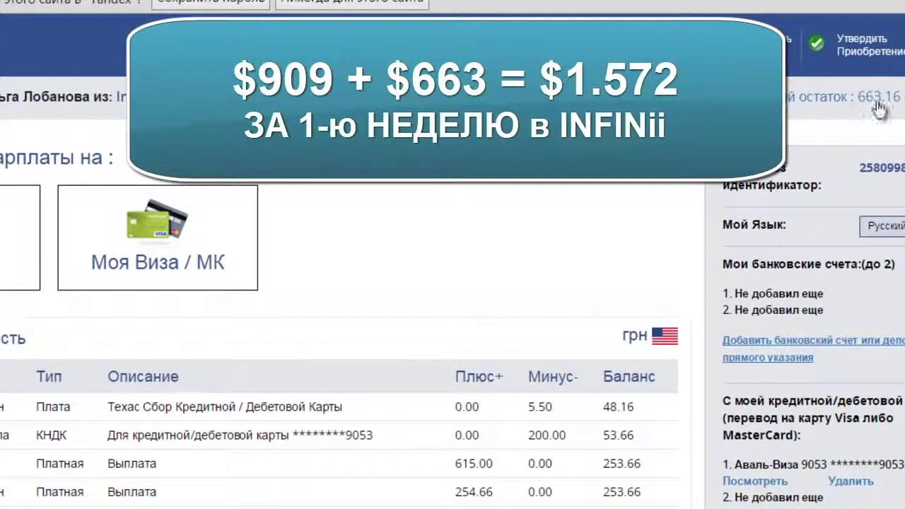
scroll(514, 333, "down", 5)
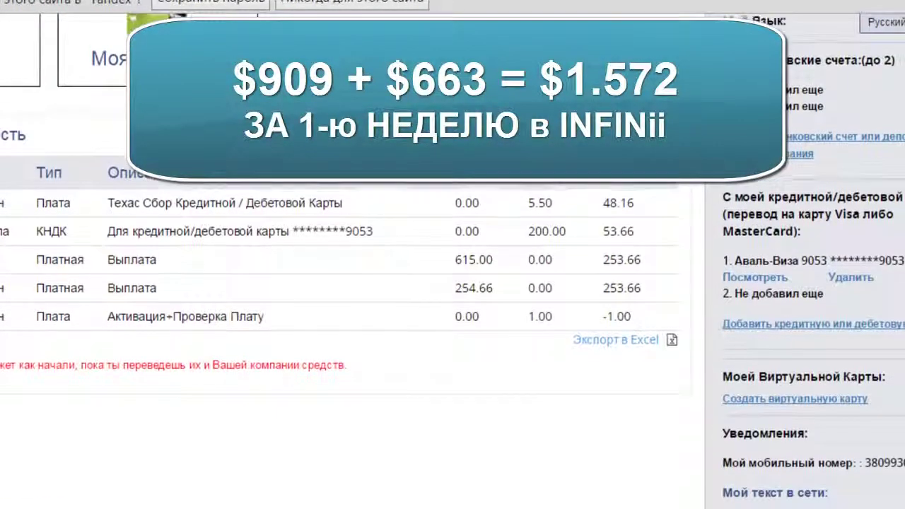